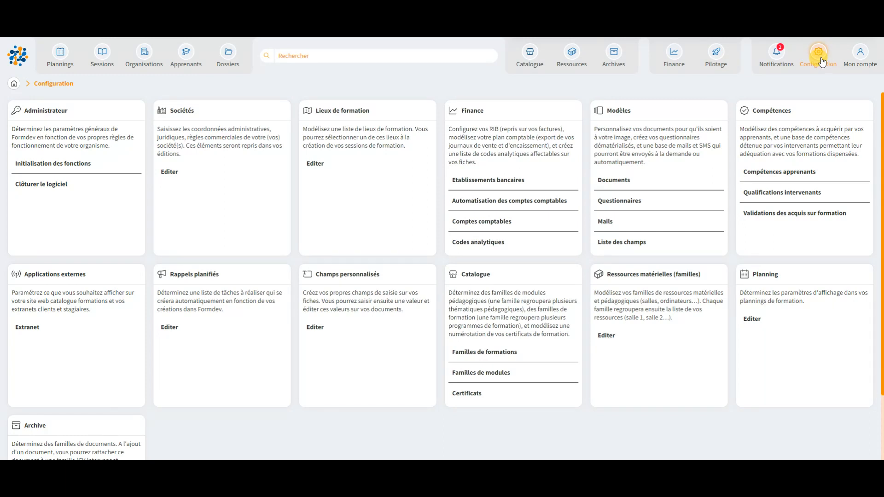
# Review the Validations des acquis sur formation list under Compétences and open the form for adding a validation
pyautogui.moveTo(791, 111); pyautogui.dragTo(753, 110)
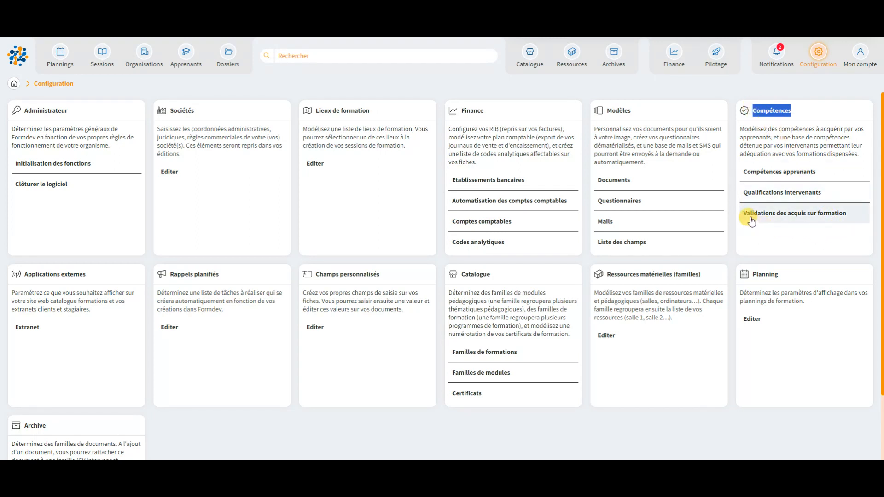
pyautogui.click(781, 220)
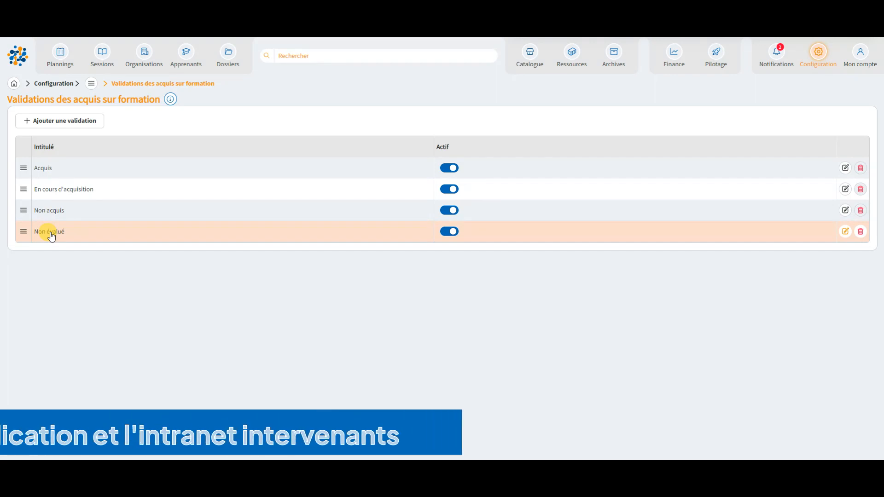
pyautogui.click(67, 122)
pyautogui.click(63, 153)
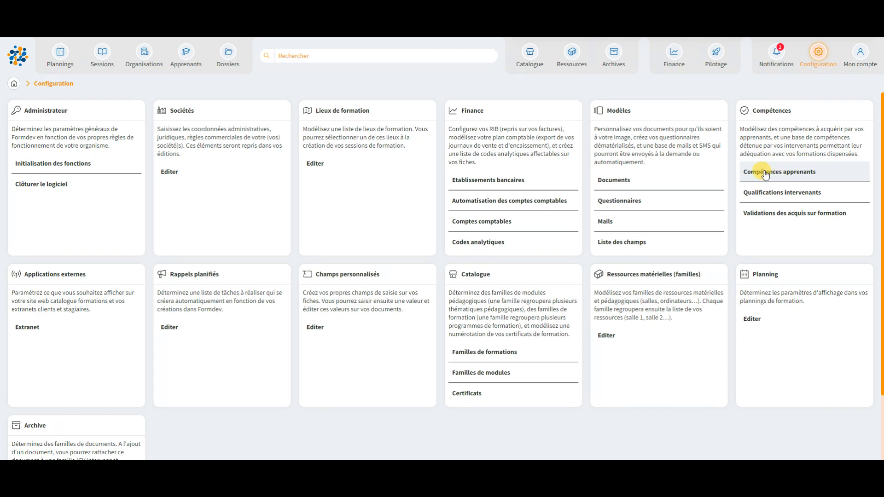
# Add a category titled Bloc de compétences 1 to the Compétences apprenants configuration
pyautogui.click(764, 173)
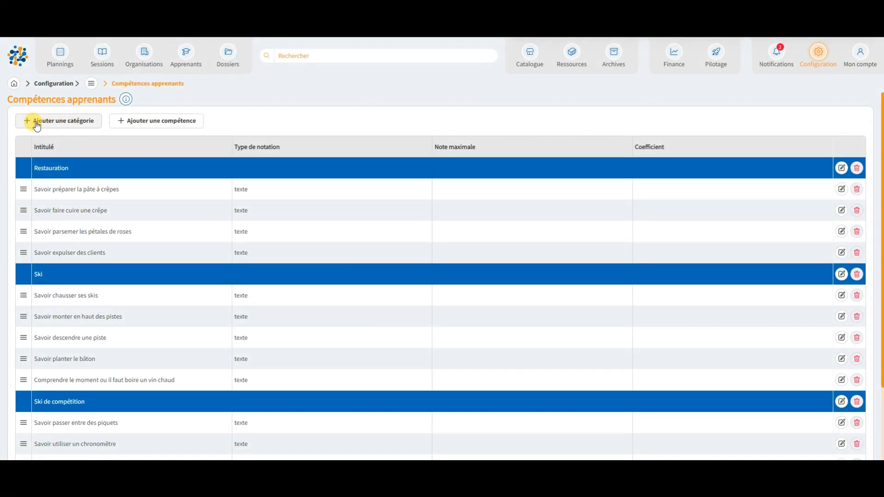
pyautogui.click(65, 123)
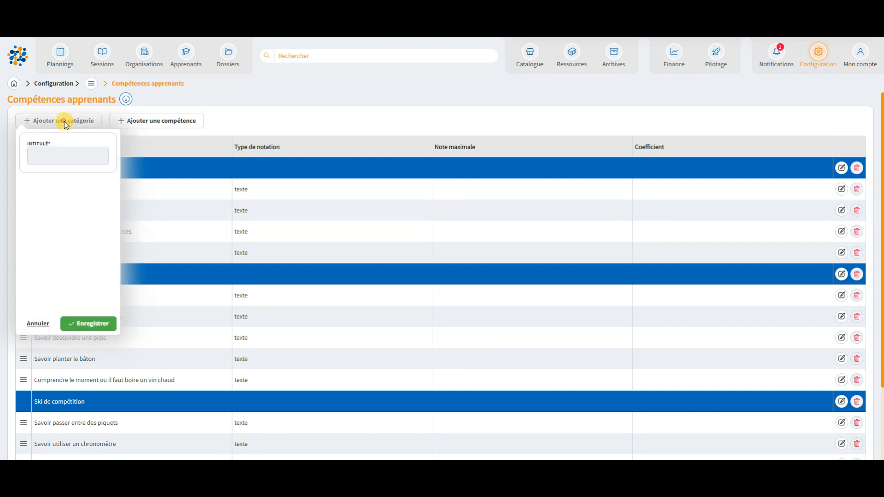
pyautogui.click(65, 154)
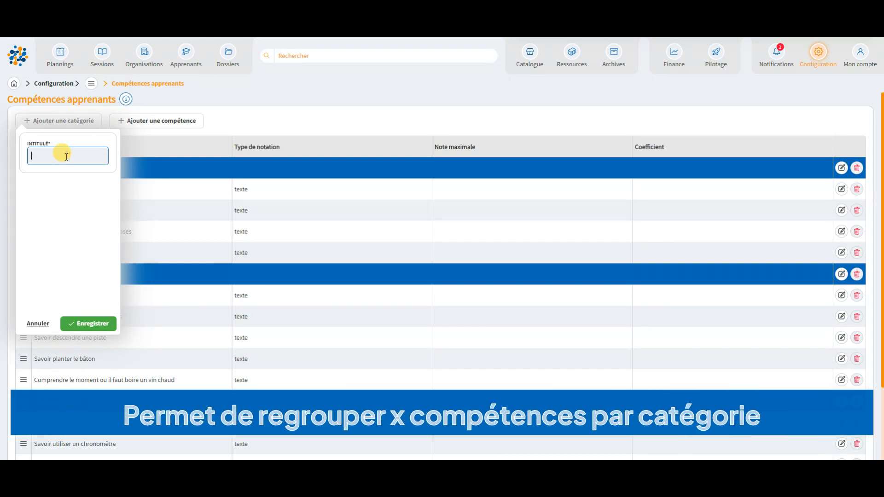
pyautogui.write('Bloc de comp')
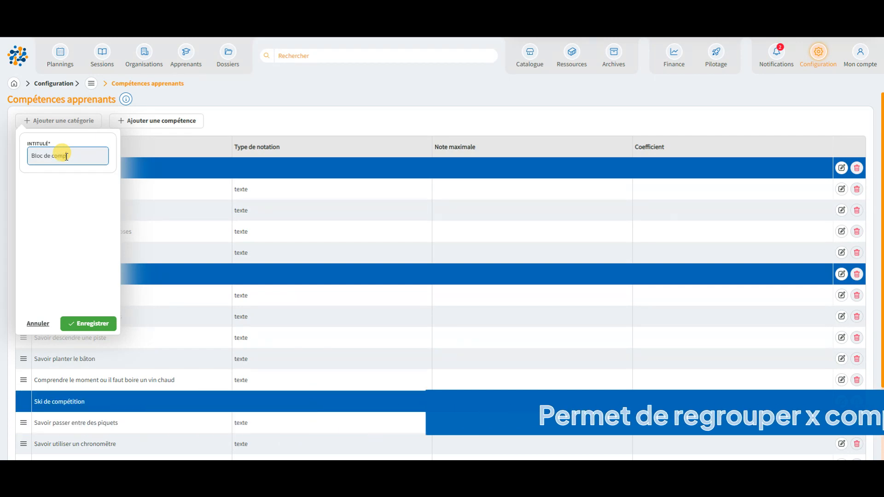
pyautogui.write('étences 1')
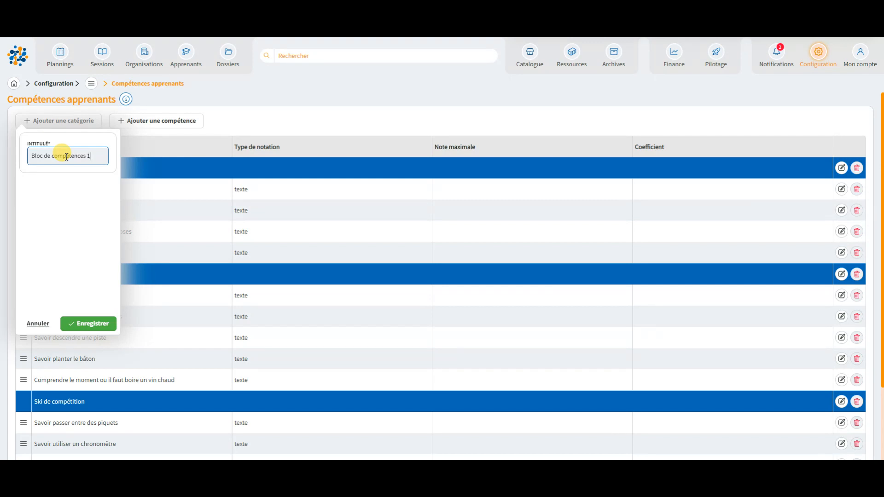
pyautogui.click(87, 324)
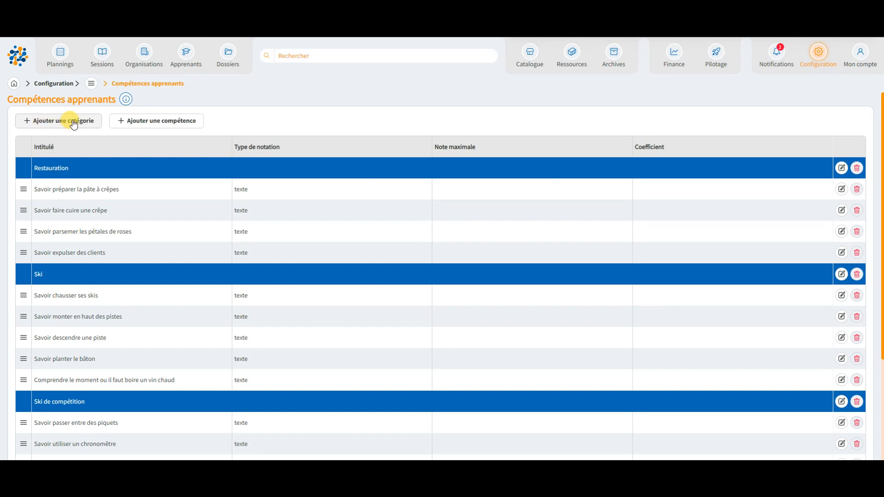
# Draft a new learner competency titled Evaluation 1 in the Bloc de compétences 1 category
pyautogui.click(148, 127)
pyautogui.click(147, 157)
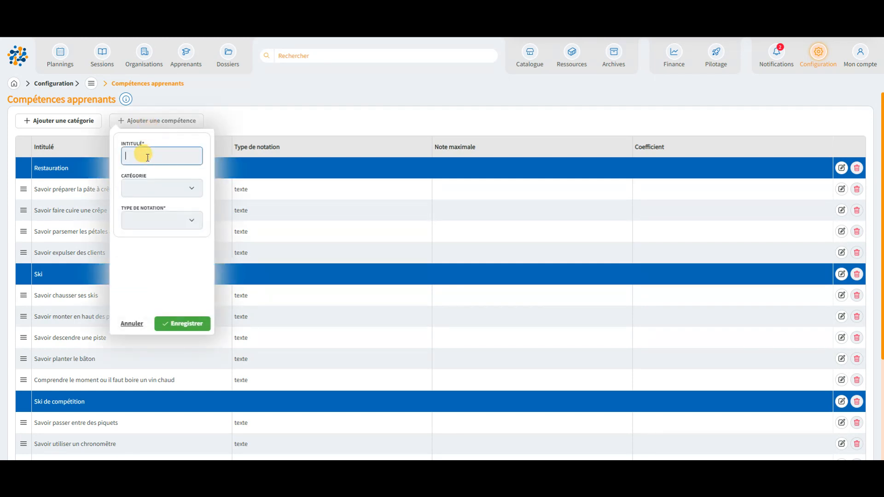
pyautogui.write('Evaluation 1')
pyautogui.click(147, 183)
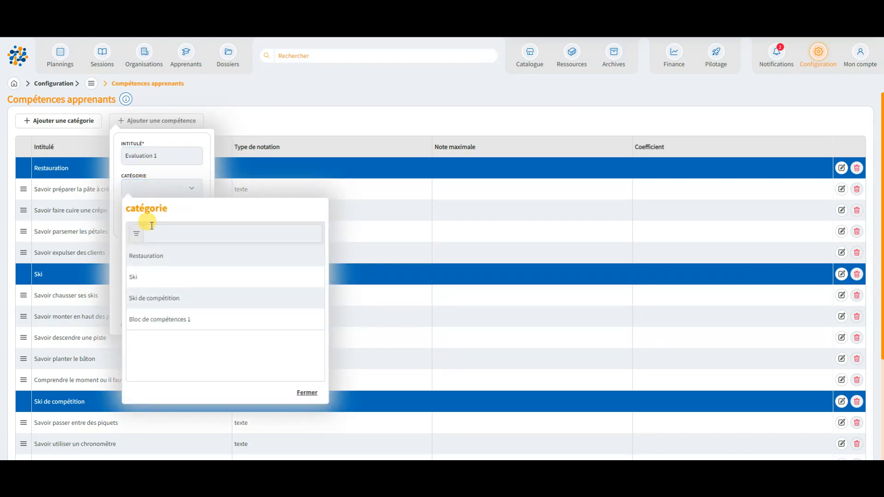
pyautogui.click(152, 317)
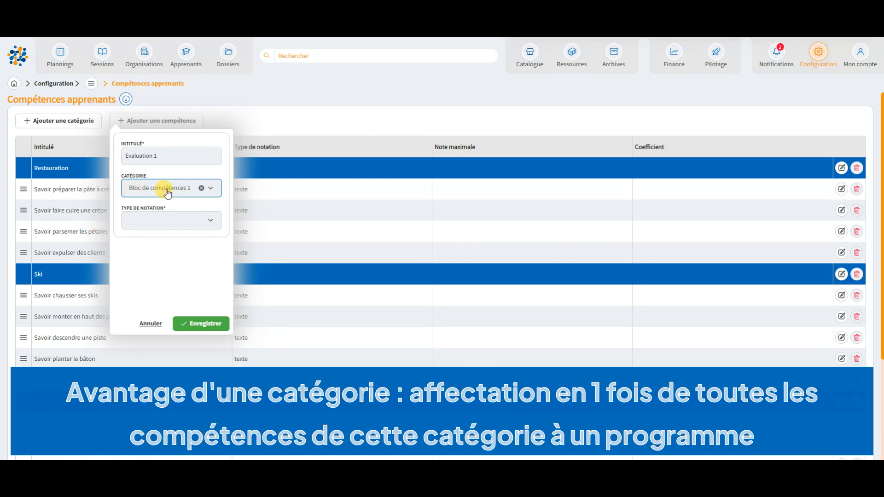
# Try the note grading type for Evaluation 1, check its maximum grade and coefficient fields, and cancel the competency form
pyautogui.click(173, 223)
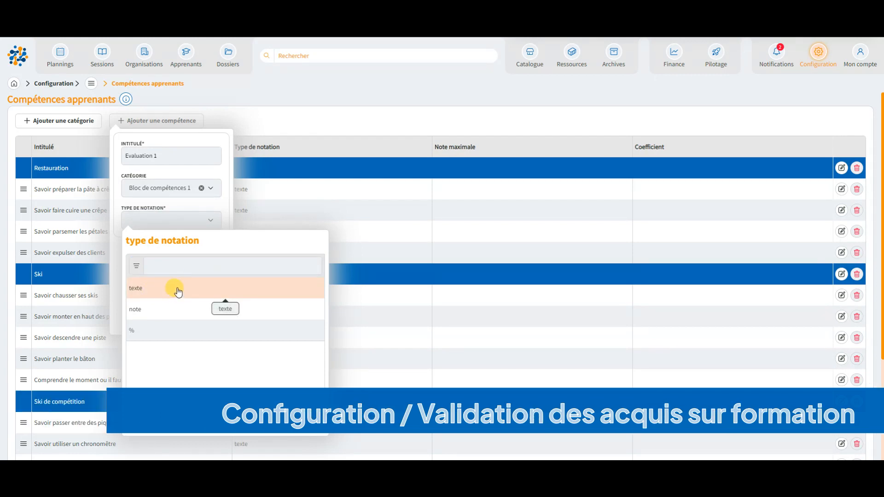
pyautogui.click(152, 313)
pyautogui.click(148, 283)
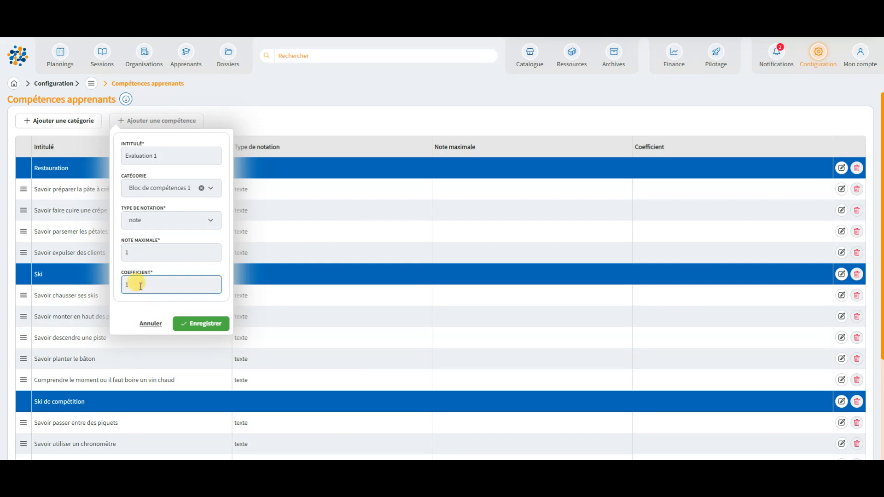
pyautogui.click(137, 257)
pyautogui.moveTo(135, 254); pyautogui.dragTo(116, 258)
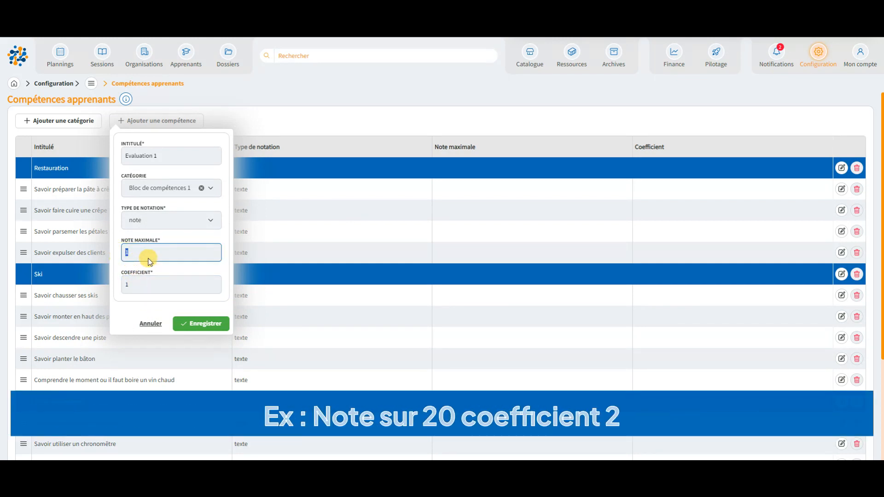
pyautogui.click(146, 286)
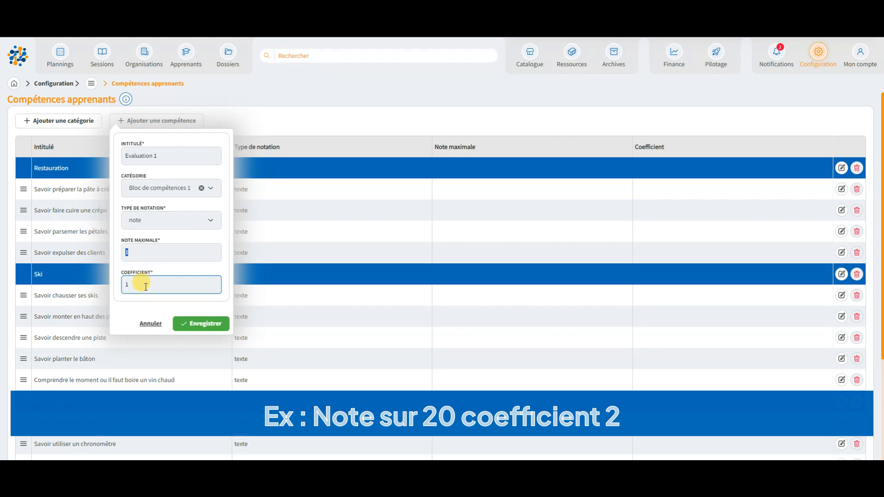
pyautogui.doubleClick(128, 284)
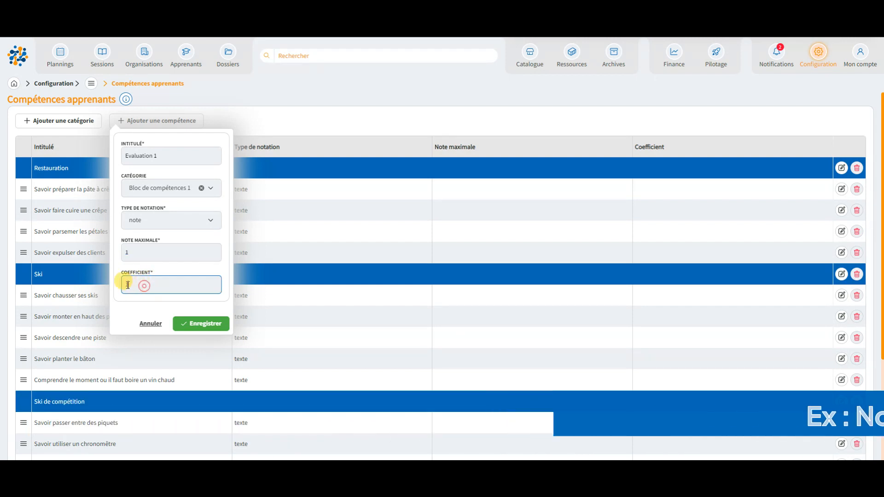
pyautogui.click(198, 327)
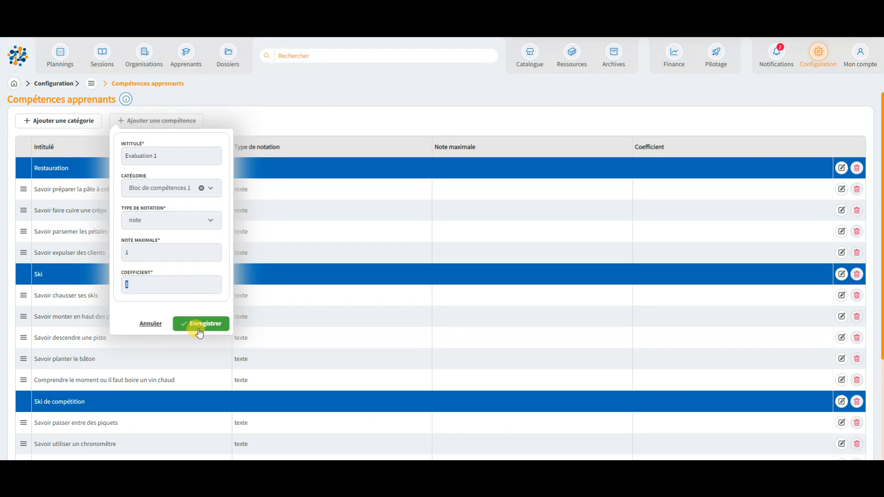
pyautogui.click(150, 324)
# Start another learner competency and try % as its grading type
pyautogui.click(154, 121)
pyautogui.click(169, 215)
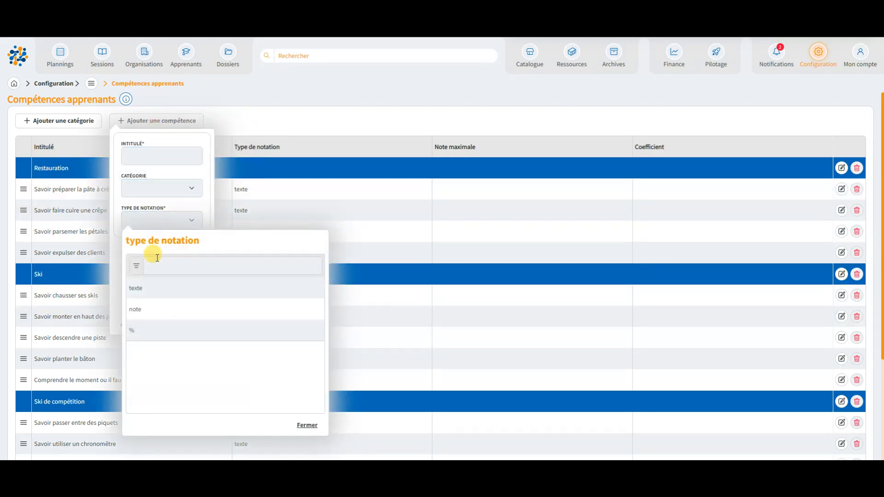
pyautogui.click(144, 329)
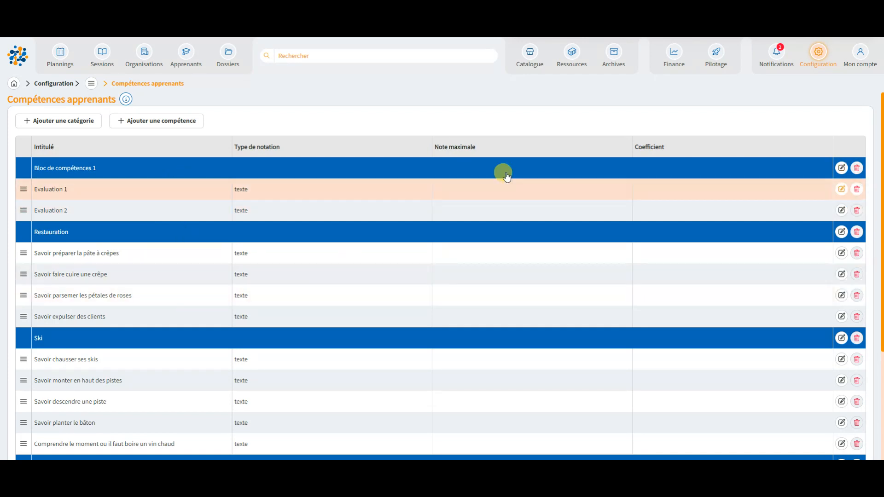
# Open the Compétences apprenants page of the catalogue programme "Se perfectionner sur le lancement d'un Scrabble du 2ème étage."
pyautogui.click(533, 56)
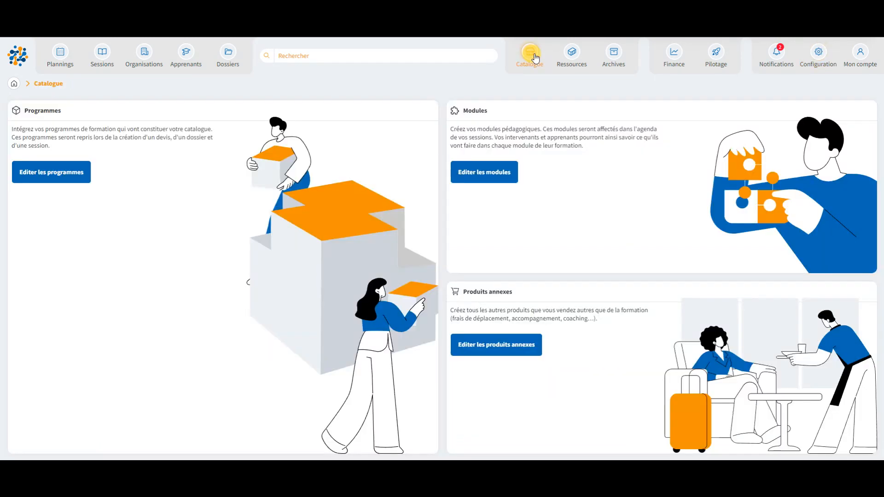
pyautogui.click(52, 173)
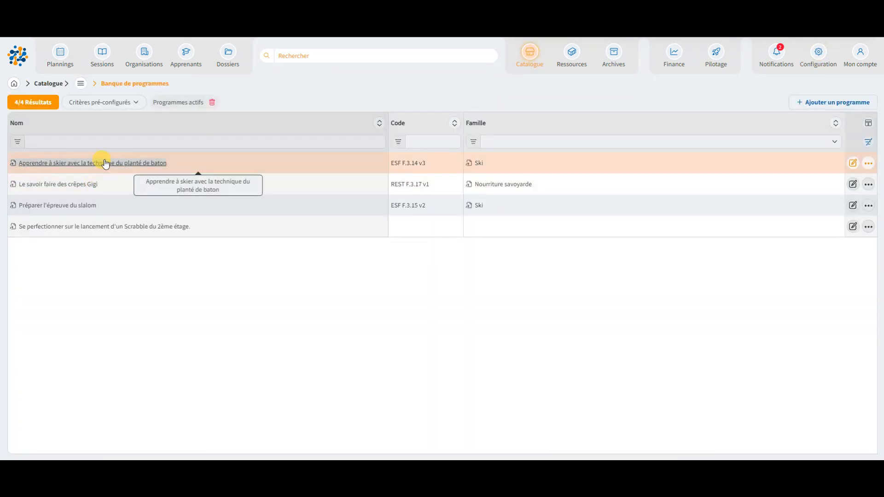
pyautogui.click(123, 228)
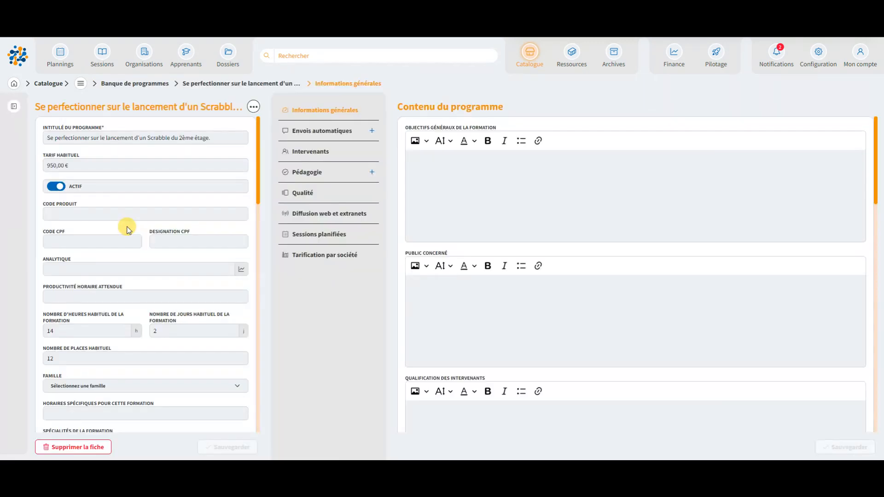
pyautogui.click(372, 173)
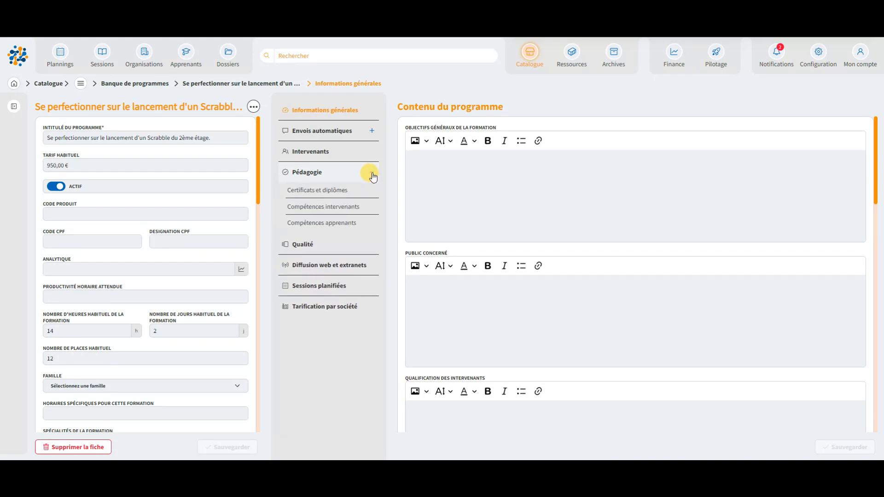
pyautogui.click(322, 223)
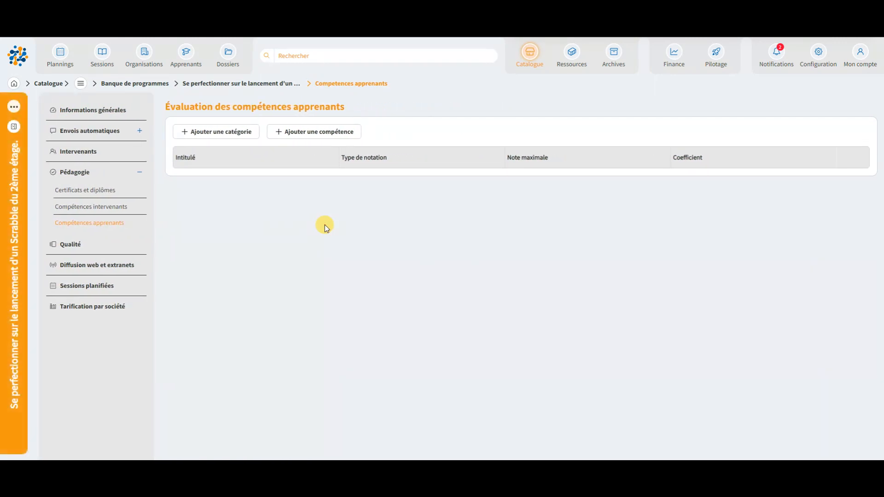
# Assign the whole Bloc de compétences 1 category to the programme's learner competency evaluation
pyautogui.click(225, 135)
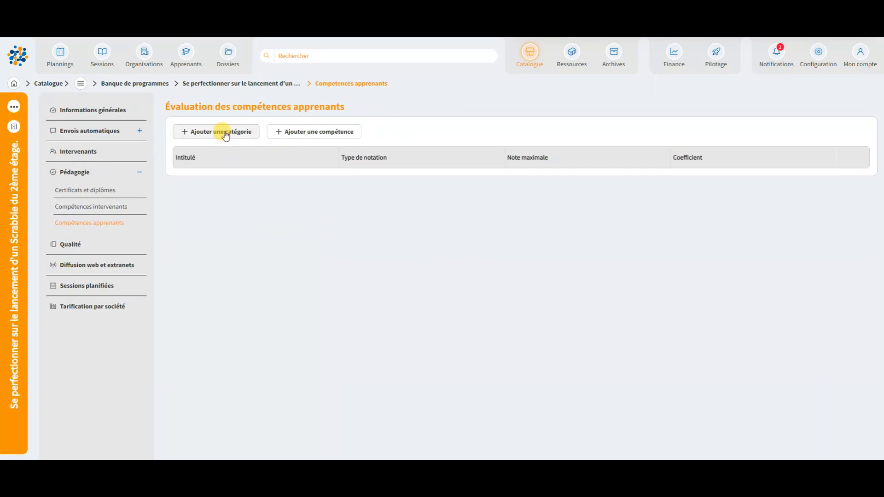
pyautogui.click(232, 167)
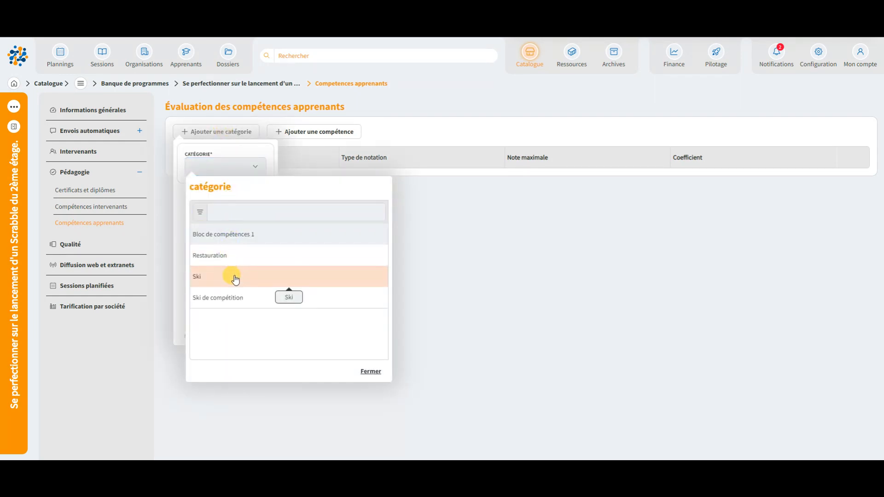
pyautogui.click(233, 231)
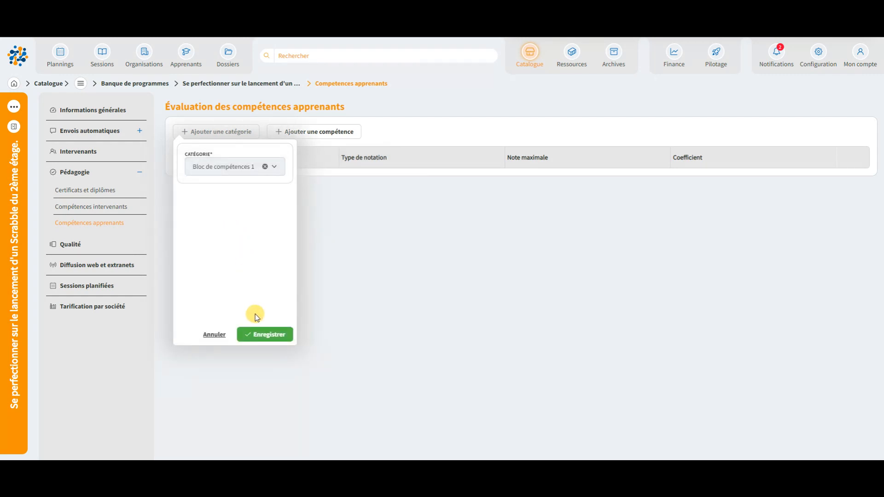
pyautogui.click(267, 335)
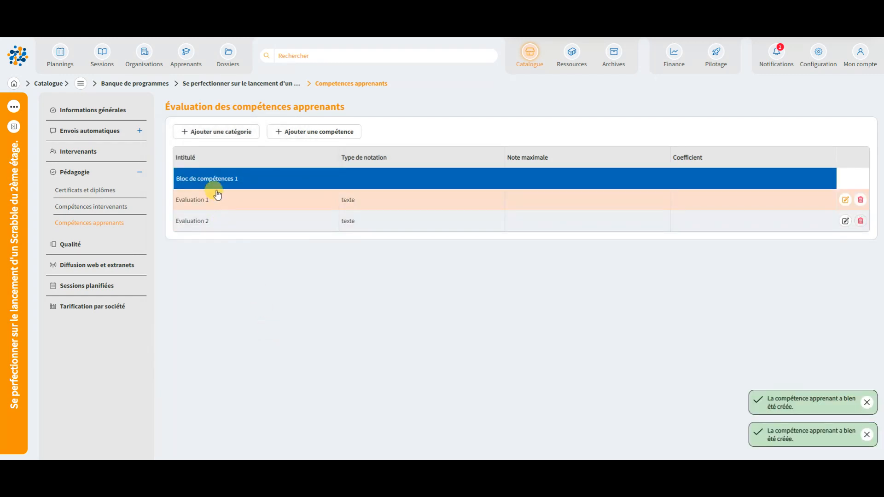
# Add the single competency "Etre calme en toute circonstance" to the programme's learner evaluation
pyautogui.click(308, 137)
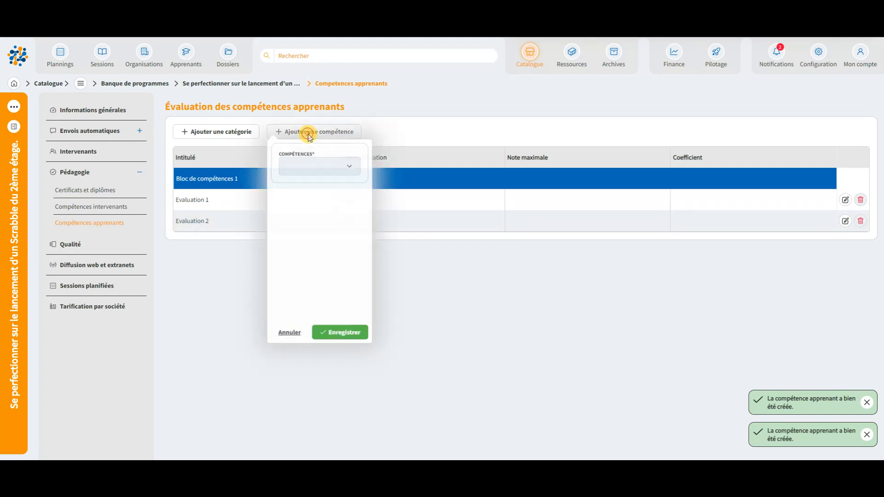
pyautogui.click(313, 170)
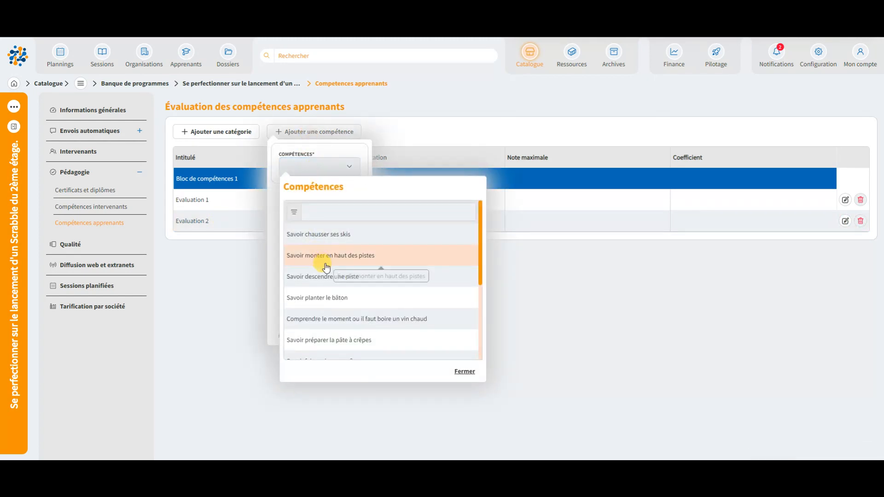
pyautogui.scroll(-3, 321, 259)
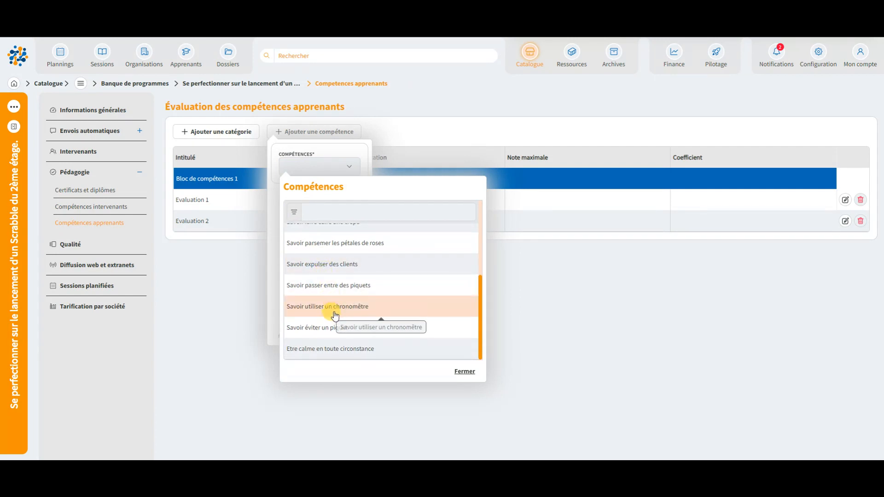
pyautogui.click(343, 349)
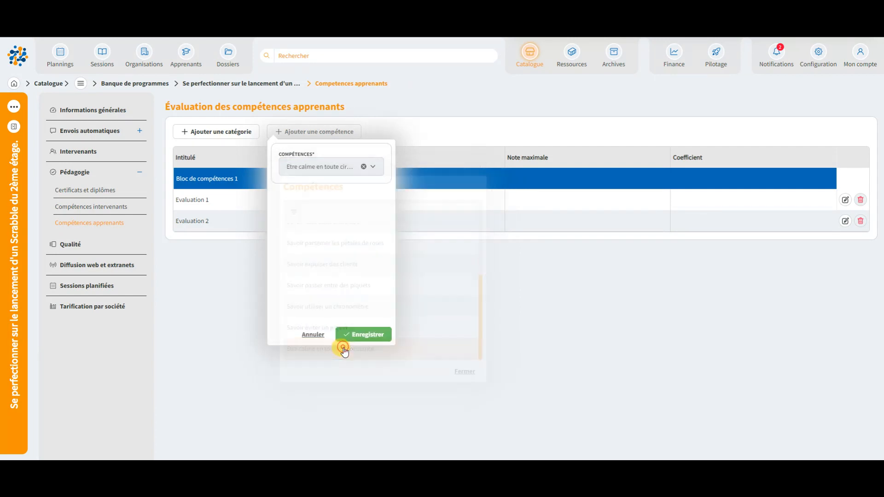
pyautogui.click(352, 337)
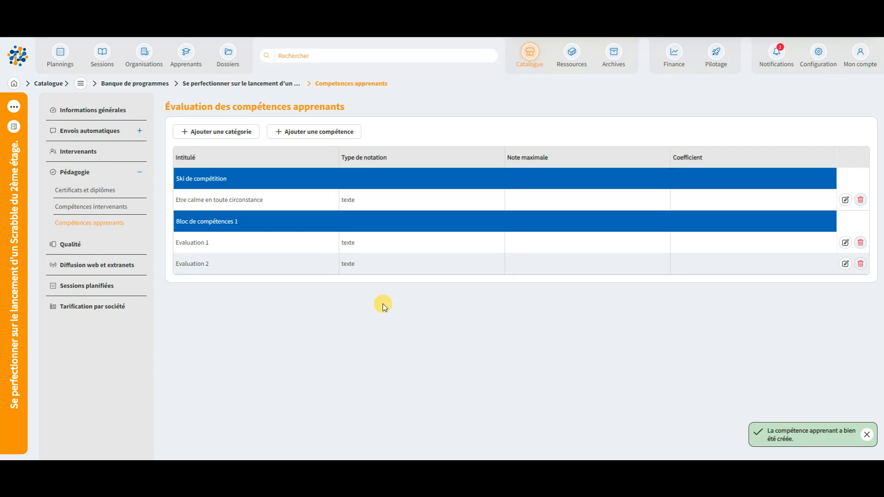